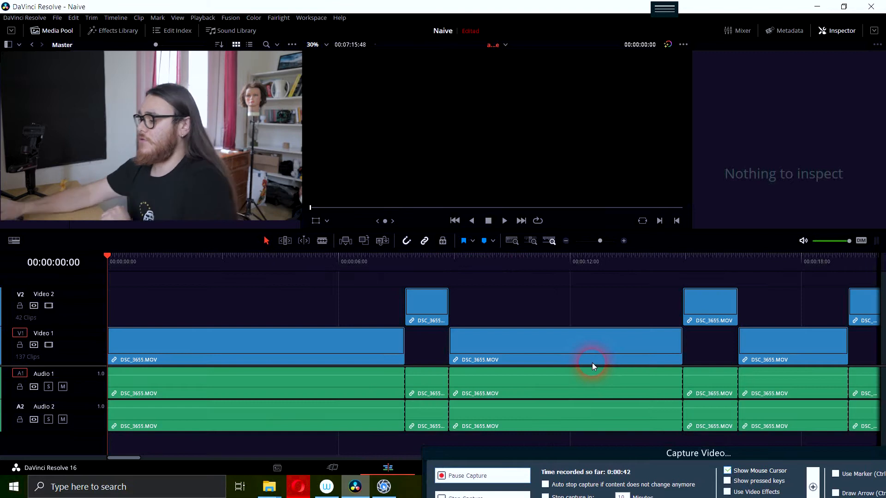
- Scrub and play through the timeline from its start to about 00:00:57 to review the takes on Video 1 and Video 2
left_click(592, 364)
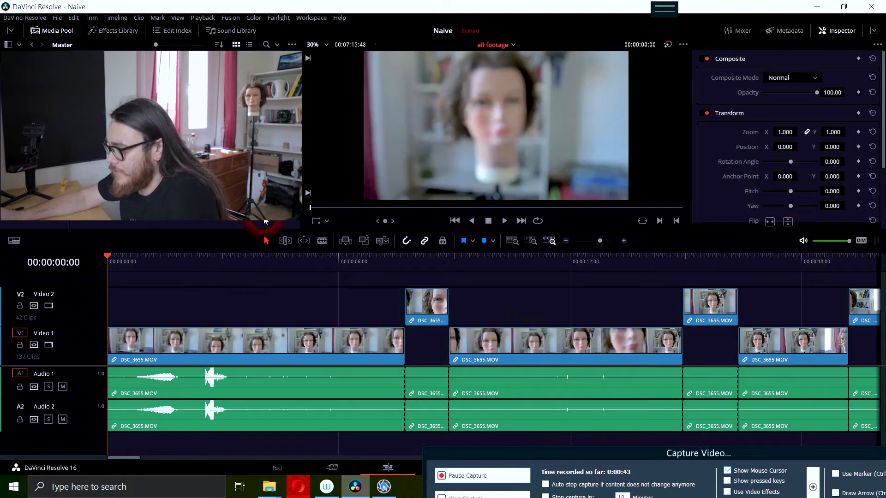
left_click(214, 283)
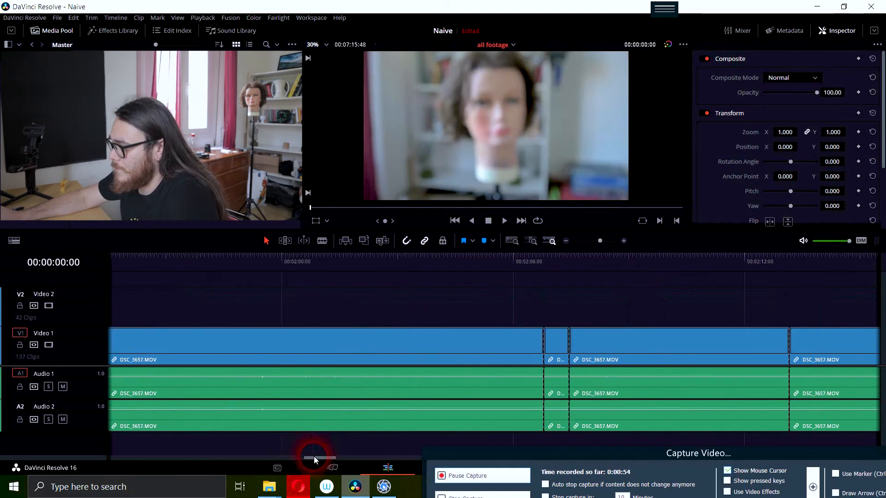
left_click(194, 355)
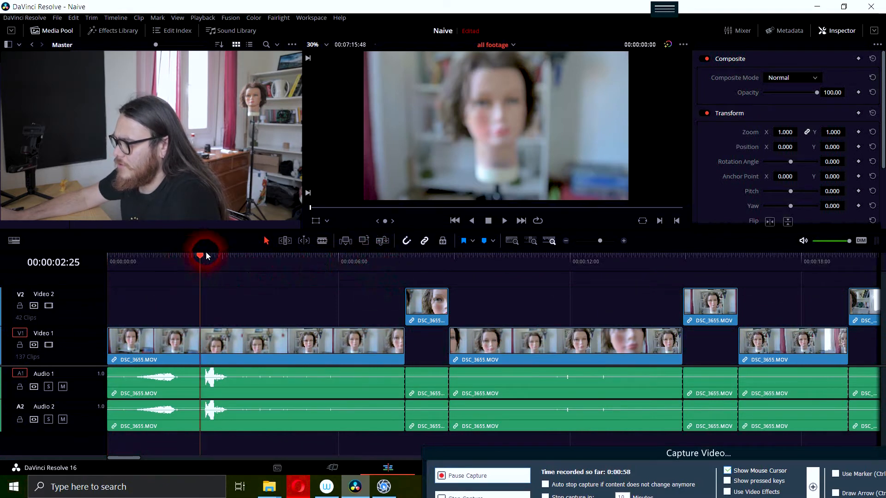
left_click_drag(194, 257, 376, 271)
left_click(610, 295)
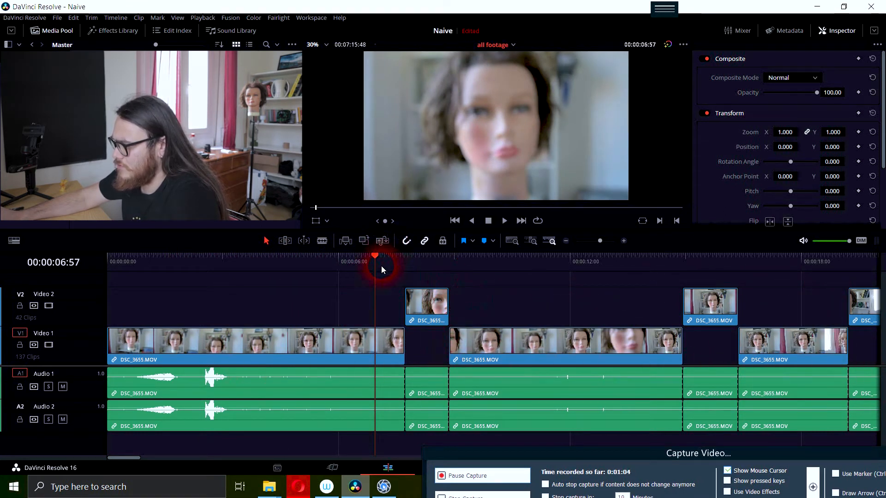
left_click_drag(375, 256, 10, 276)
key("space")
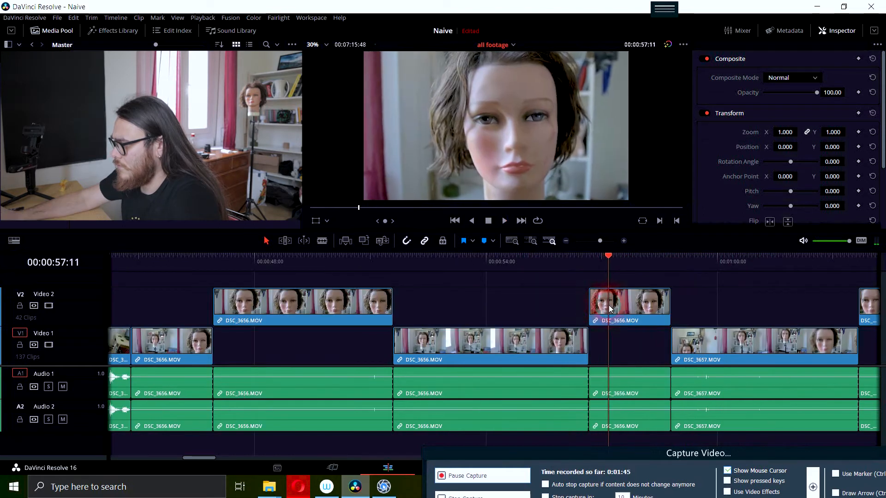
left_click(510, 408)
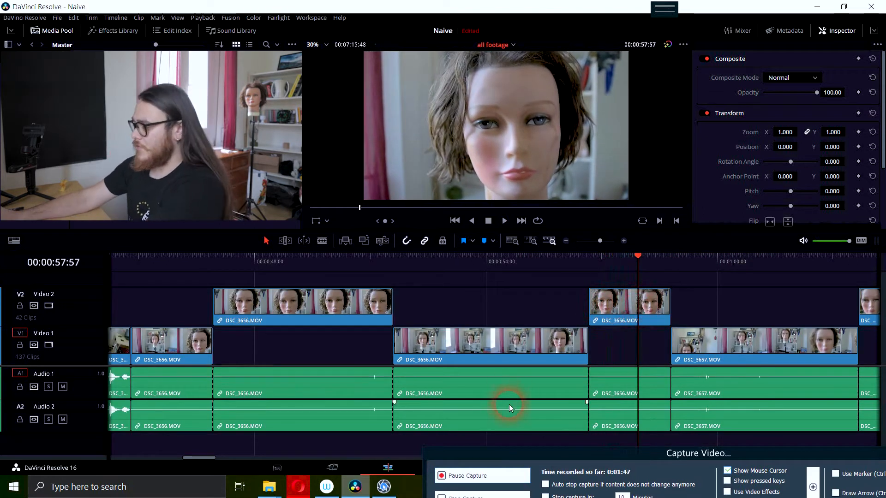
- Split the DSC_3656.MOV clip on Video 1 at 00:00:55:01
left_click_drag(480, 268, 525, 284)
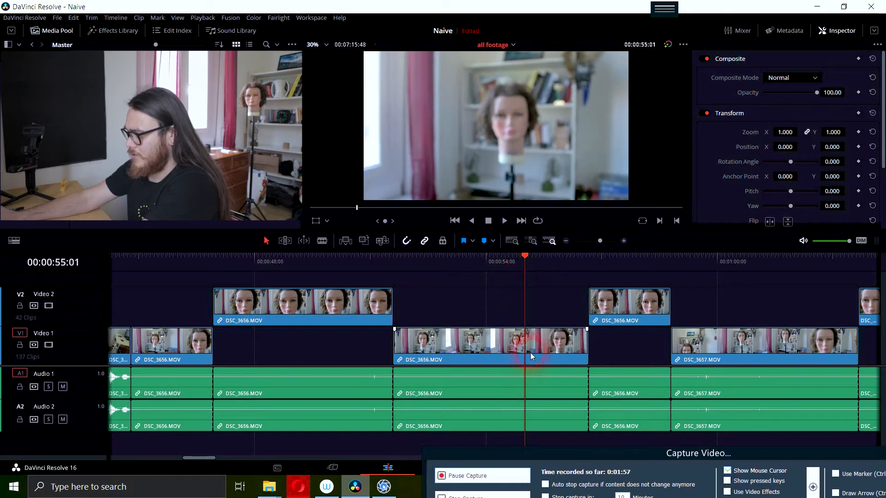
key("b")
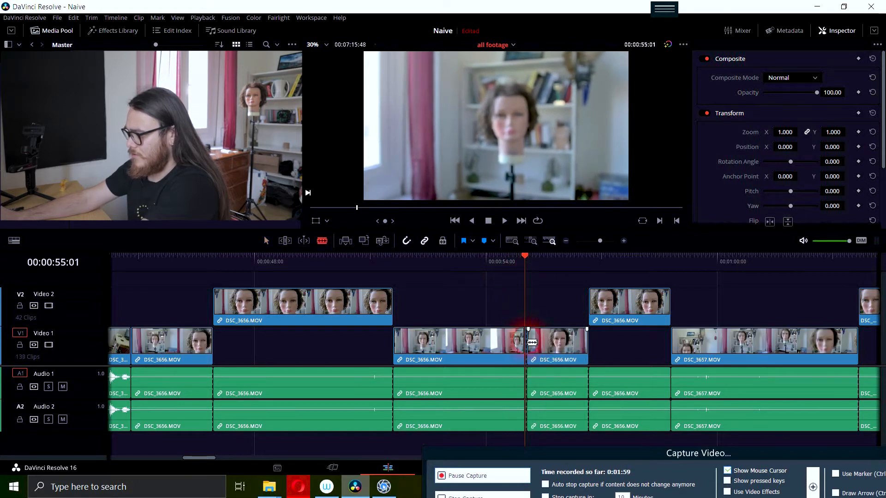
left_click(528, 341)
key("ctrl+z")
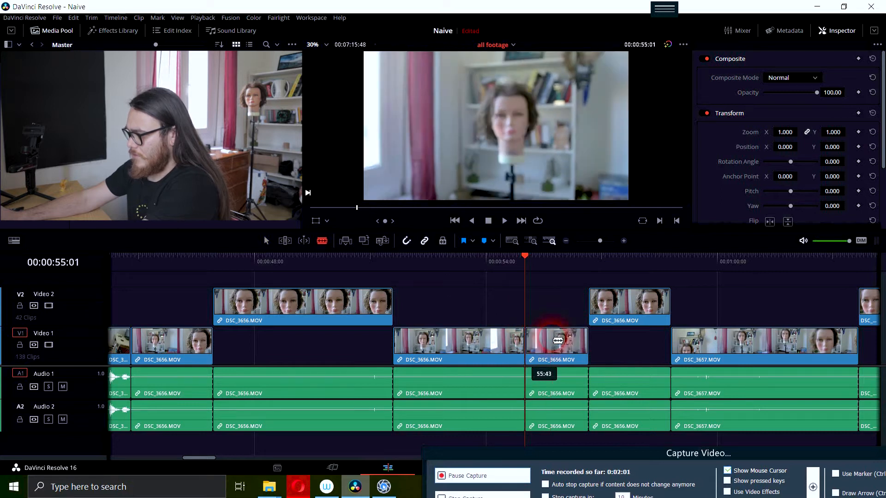
key("a")
- Try the piece after the 00:00:55:01 cut on Video 2, preview it, and return it to Video 1
left_click_drag(552, 337, 555, 317)
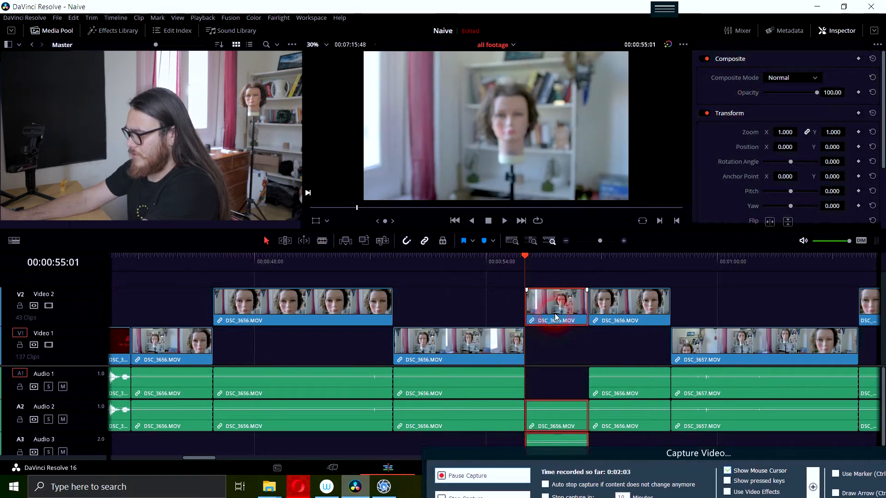
key("space")
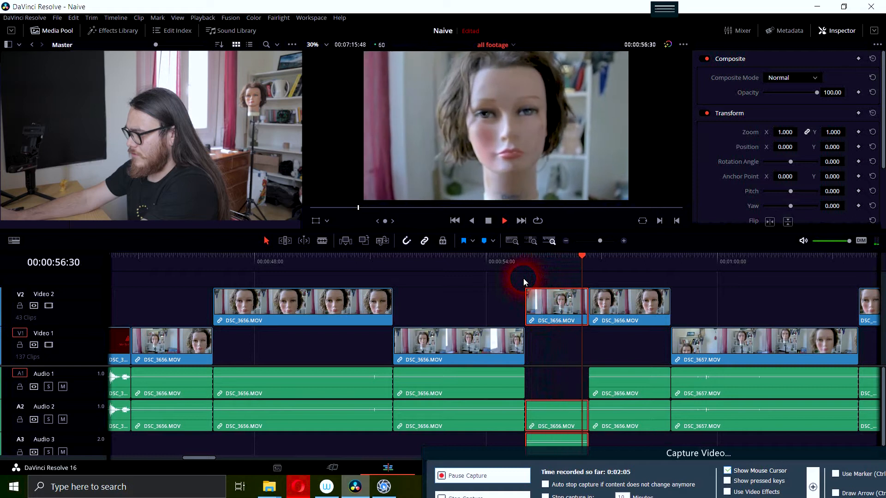
key("space")
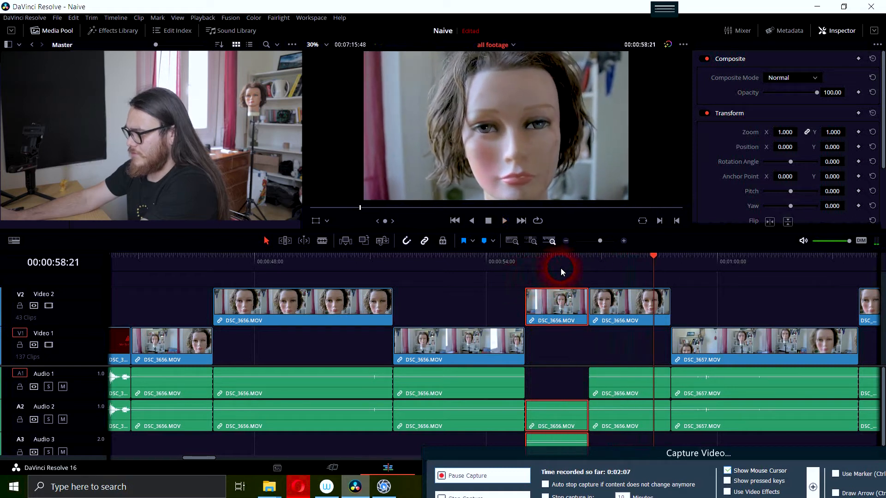
left_click_drag(559, 308, 560, 339)
- Play the footage from the Video 2 clip at 00:00:56:40 into the following DSC_3657.MOV clip to judge the shots
left_click(590, 262)
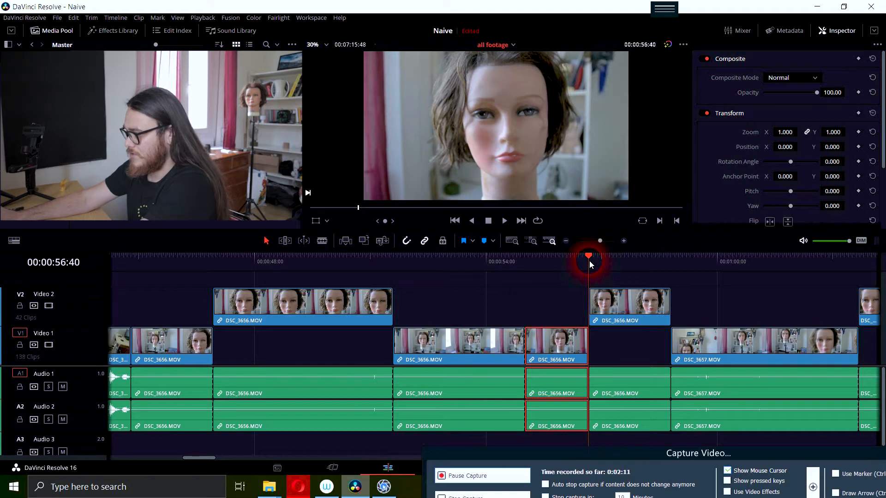
mouse_move(589, 262)
left_mouse_down()
mouse_move(521, 256)
mouse_move(588, 247)
left_mouse_up()
key("space")
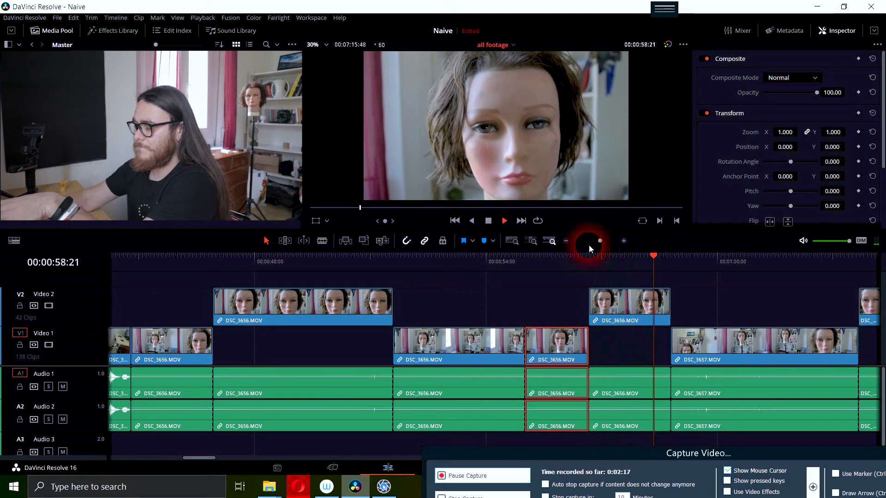
key("space")
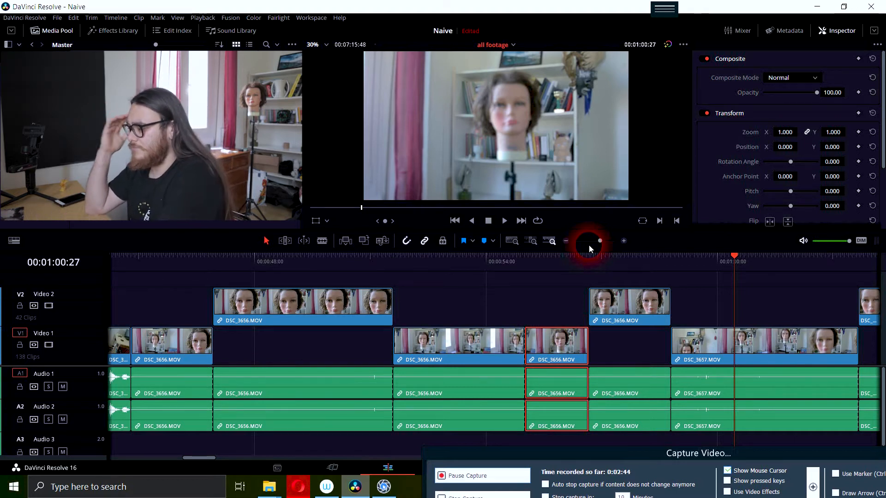
key("space")
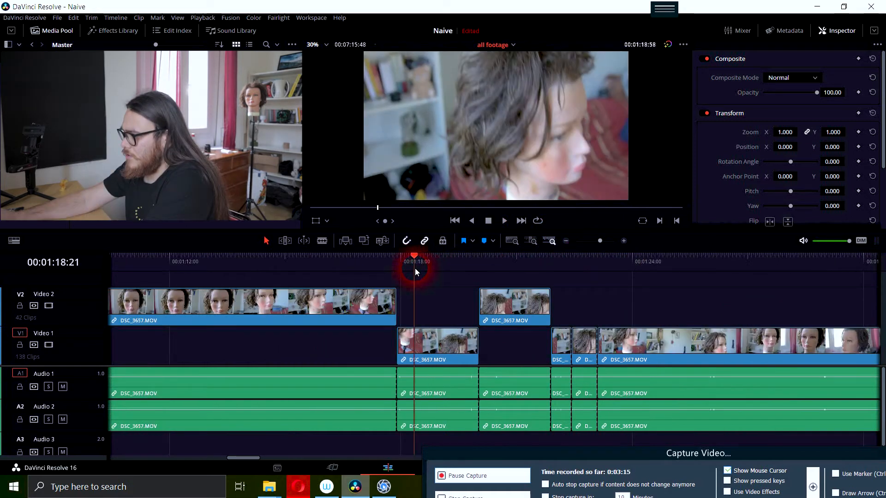
- Replay the short DSC_3657.MOV clips from about 00:01:17:54 onward to examine the camera movement and the cuts between them
left_click(388, 269)
key("space")
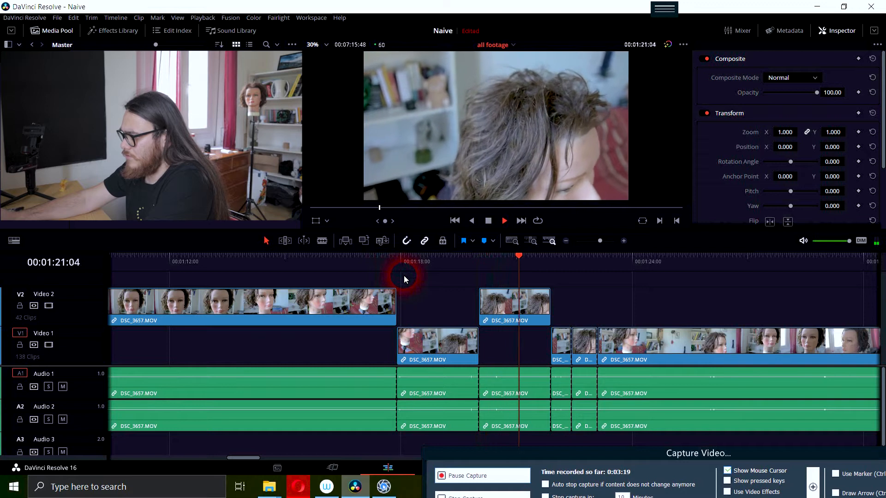
key("space")
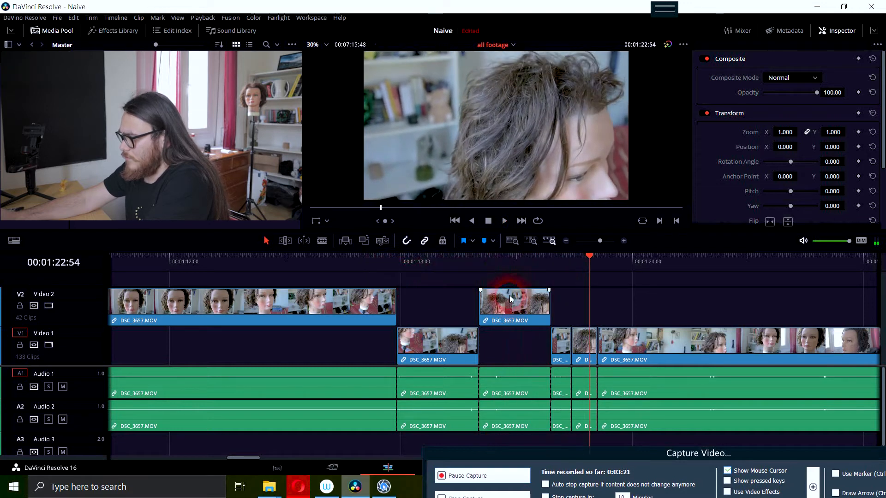
left_click_drag(520, 267, 400, 289)
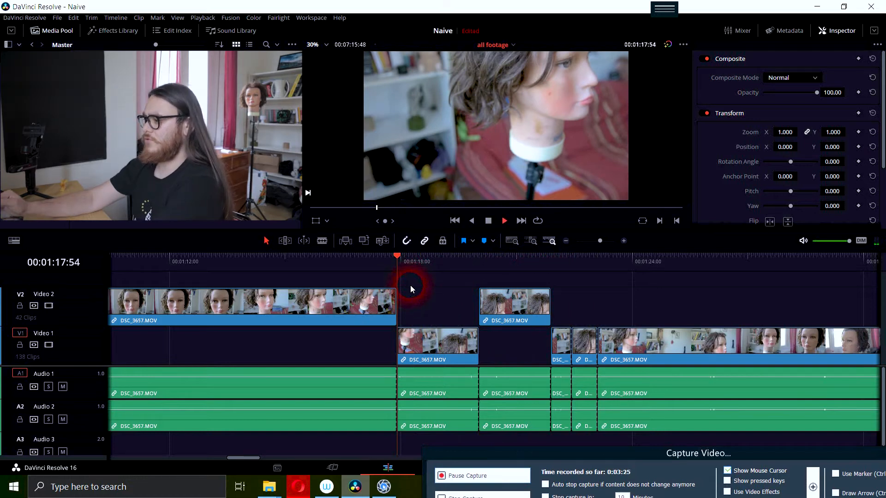
key("space")
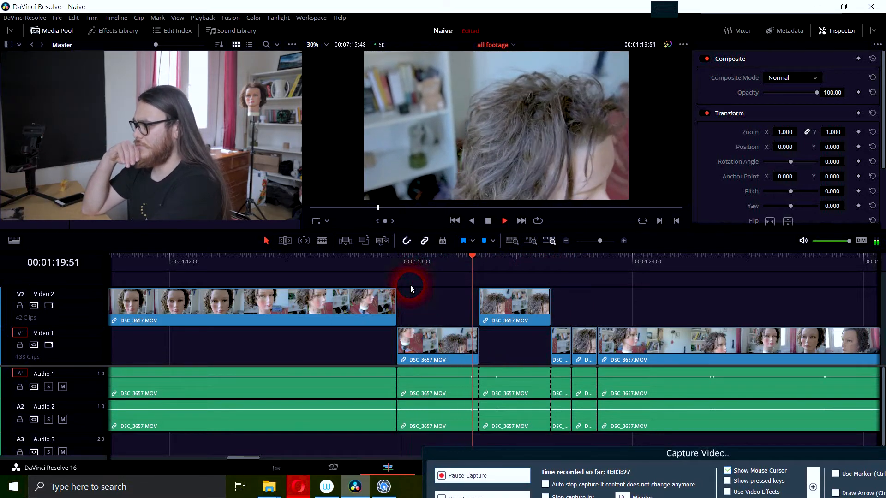
key("space")
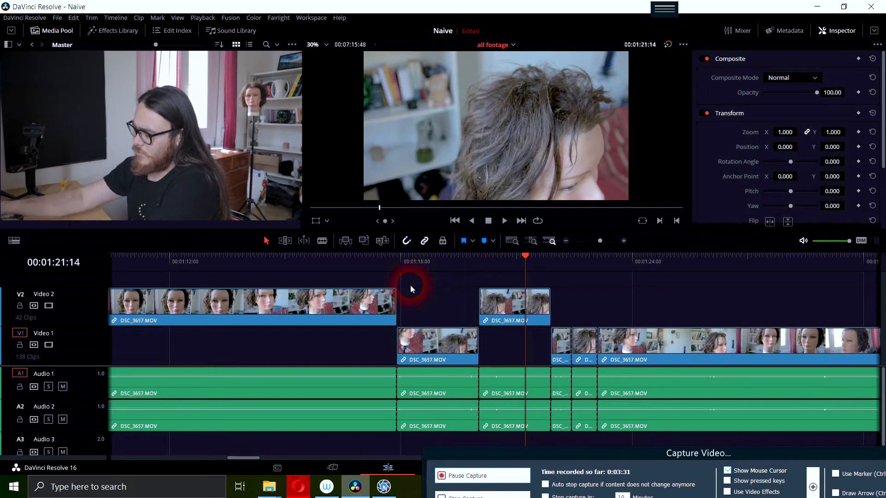
key("space")
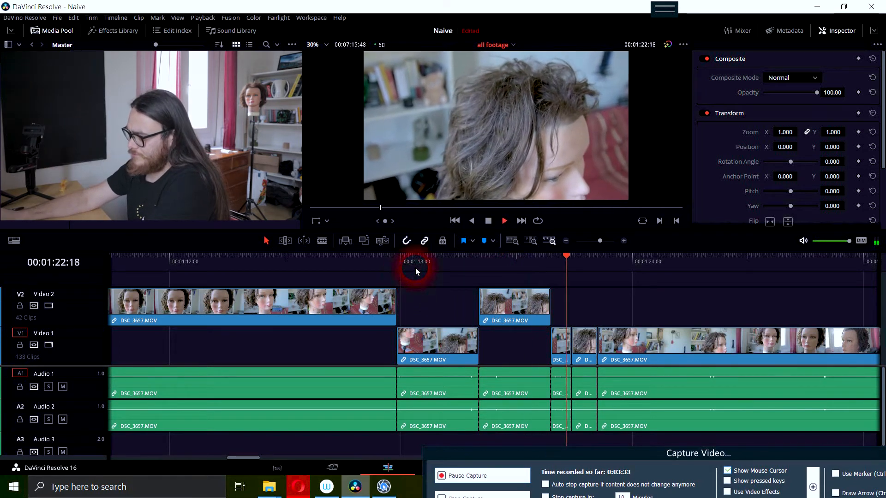
key("space")
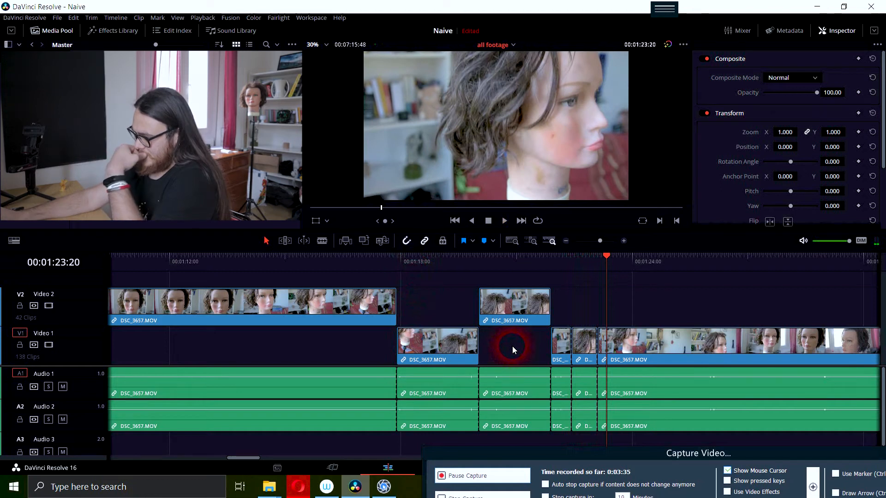
key("space")
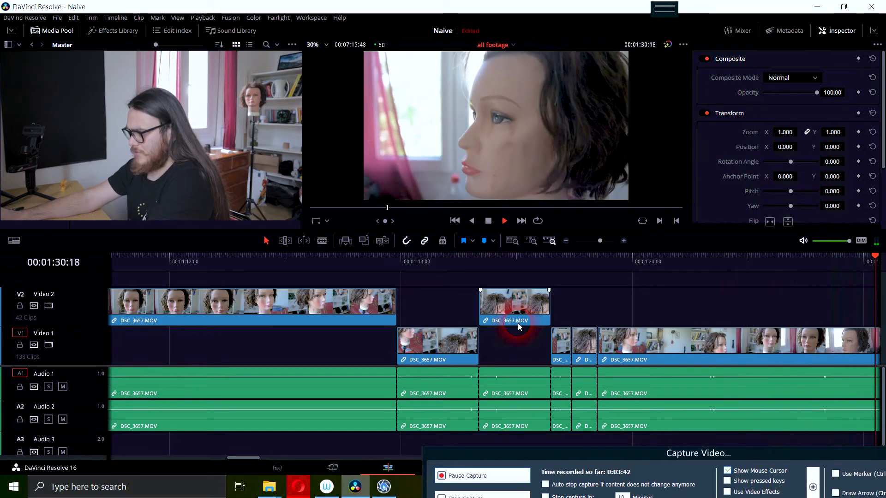
key("space")
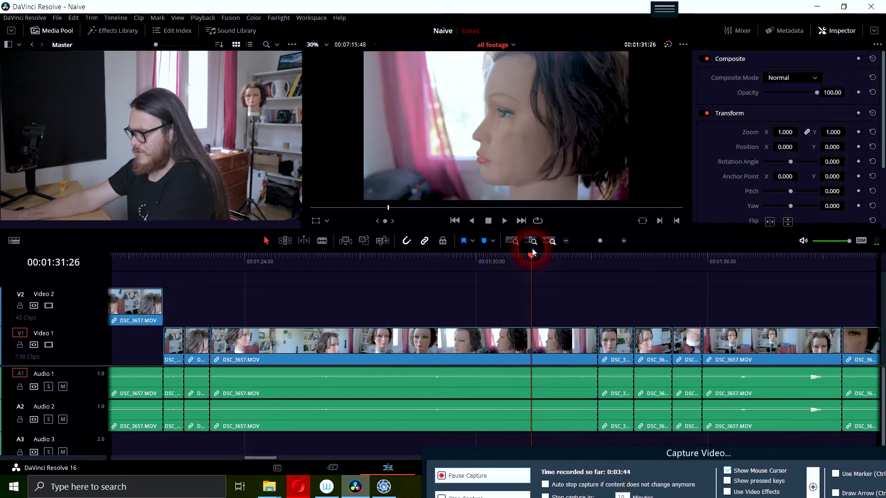
- Review the long DSC_3657.MOV clip on Video 1 from about 00:01:24 and split it at 00:01:28:05
left_click_drag(523, 262, 247, 290)
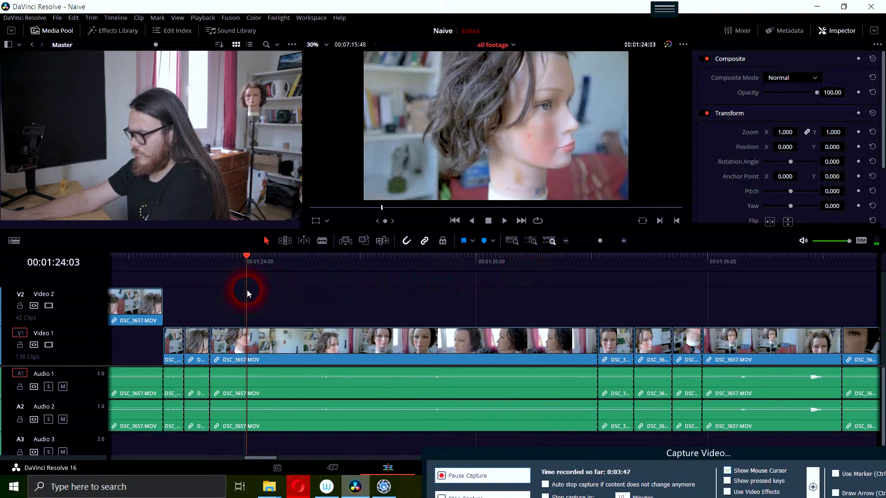
key("space")
left_click_drag(600, 259, 402, 280)
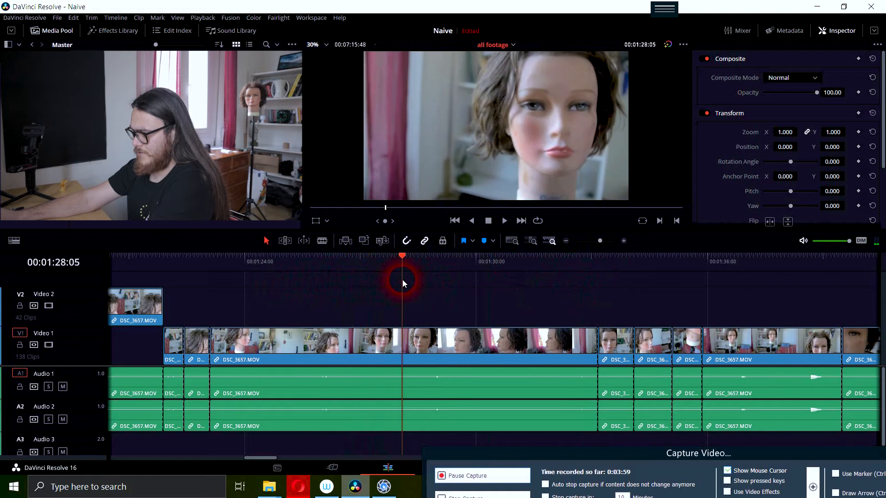
key("b")
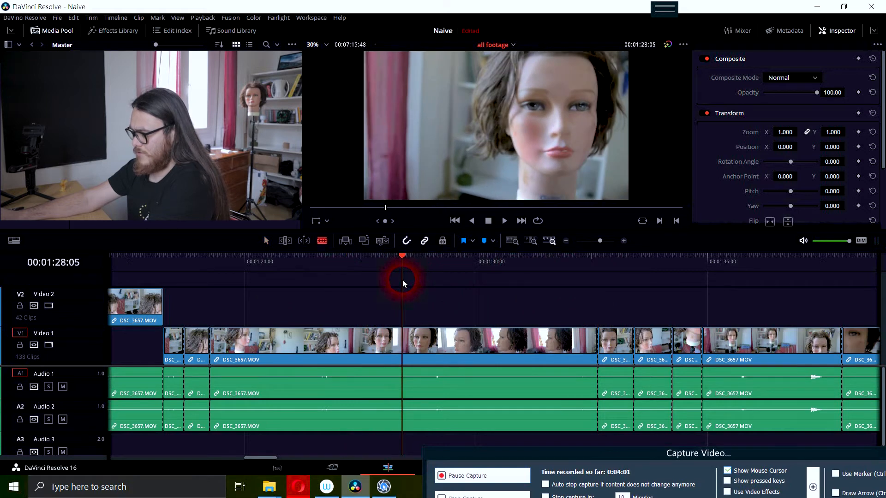
left_click(431, 339)
- Play on past the new cut and split the DSC_3657.MOV clip again at 00:01:31:06
key("space")
left_click(531, 311)
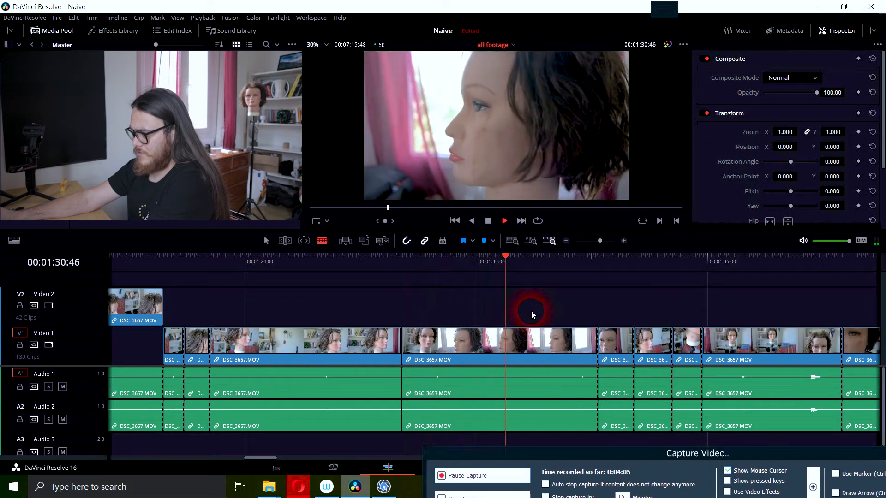
key("space")
left_click(519, 340)
- Move the DSC_3657.MOV piece between 00:01:28:05 and 00:01:31:06 up to Video 2
key("a")
left_click_drag(495, 336, 493, 324)
right_click(457, 303)
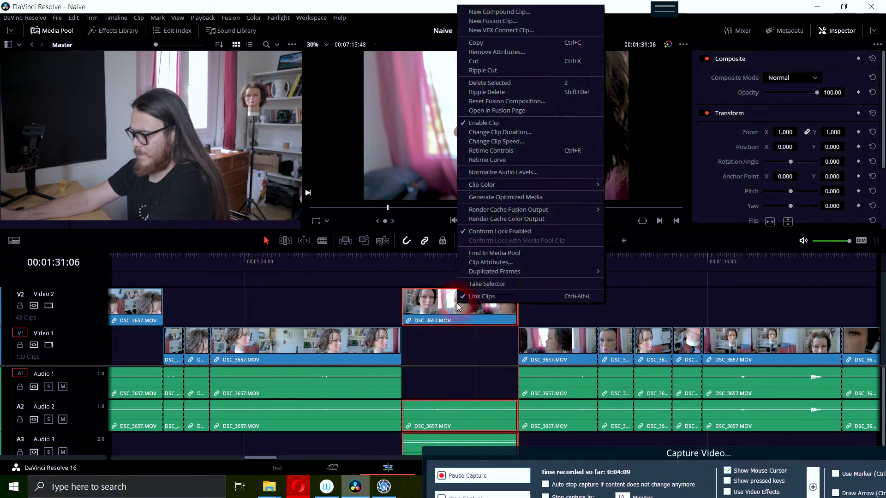
left_click(562, 364)
- Review the footage on from 00:01:31:06 and split the DSC_3657.MOV clip on Video 1 at 00:02:10:26
key("space")
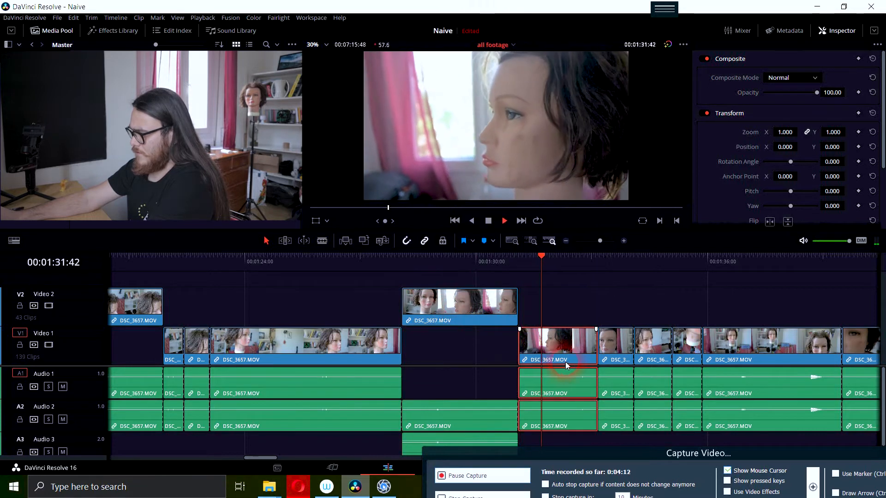
left_click(546, 372)
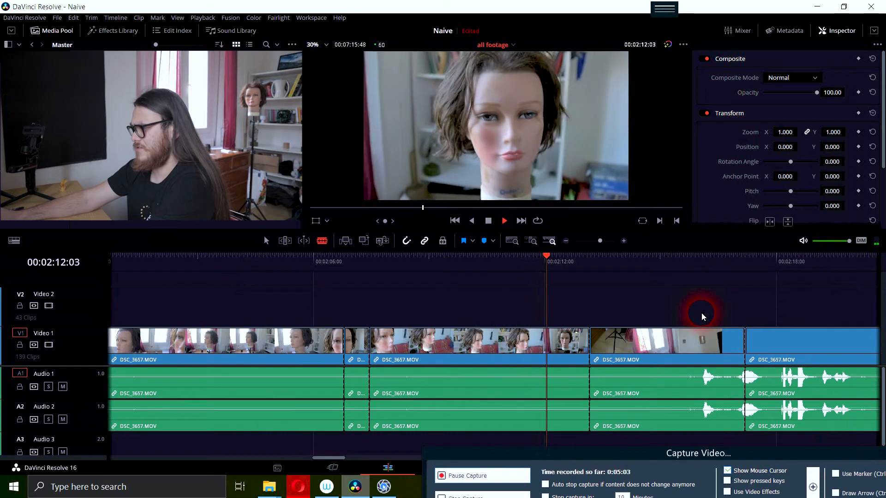
key("space")
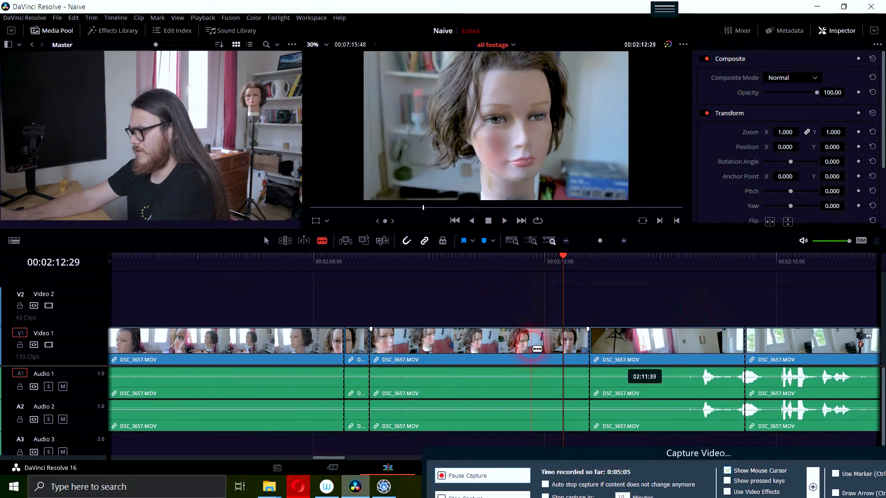
key("a")
left_click(368, 260)
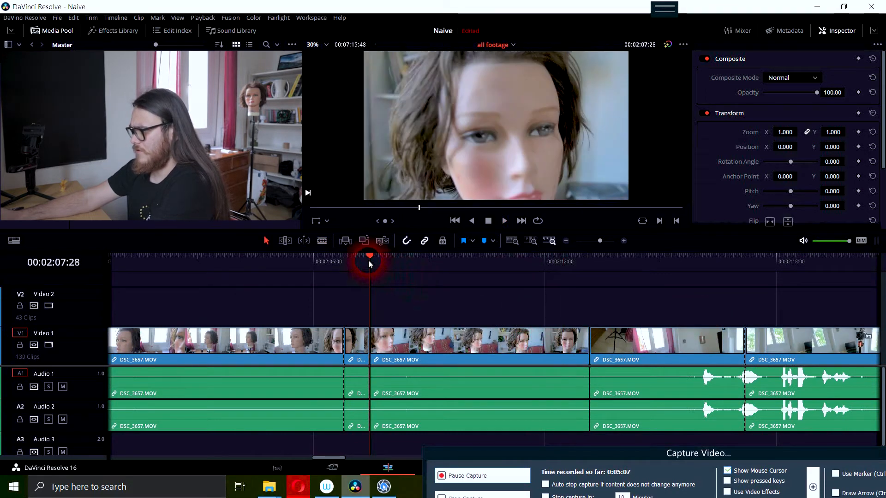
key("space")
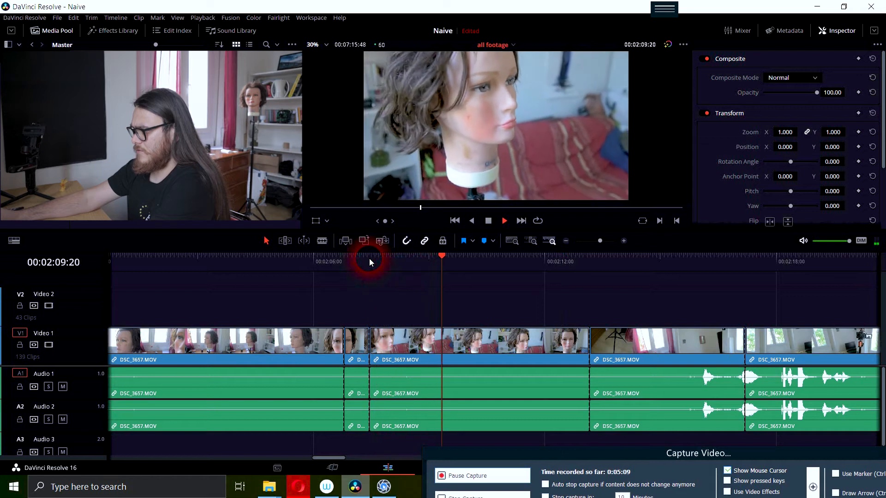
key("space")
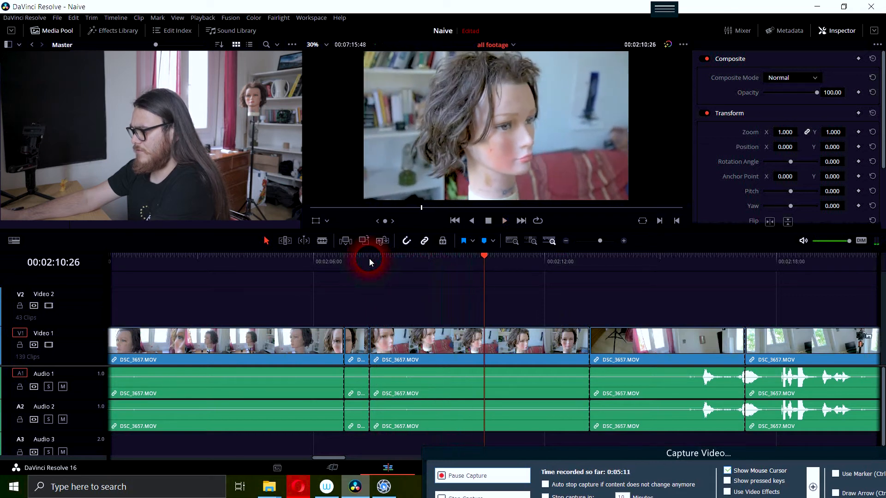
key("b")
left_click(484, 341)
- Move the DSC_3657.MOV piece after the 00:02:10:26 cut up to Video 2
key("a")
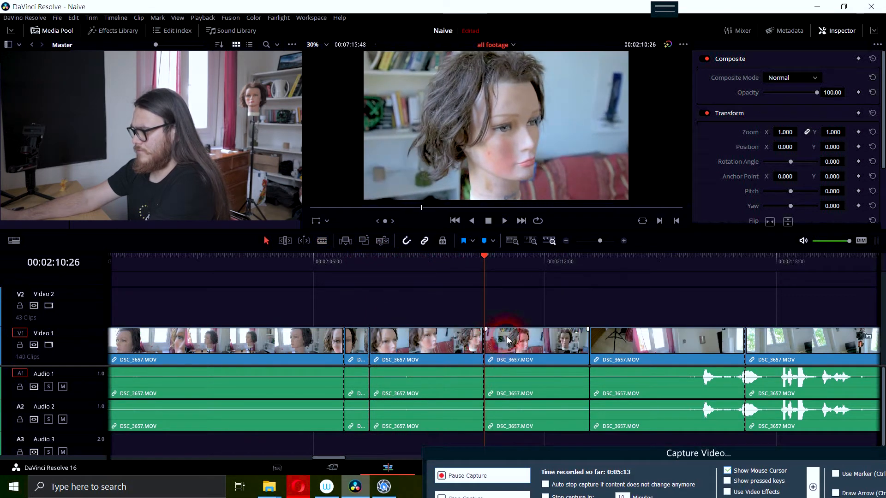
left_click_drag(507, 341, 511, 317)
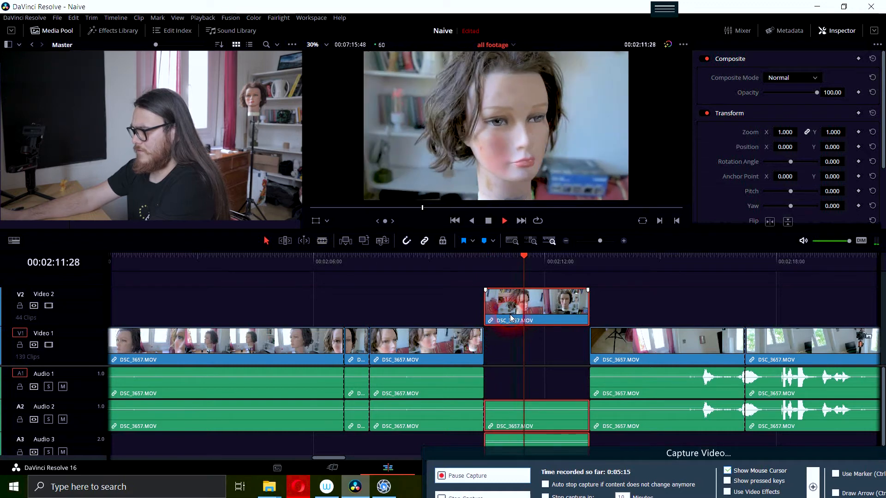
key("space")
- Find the end of the good movement in the raised DSC_3657.MOV piece and split it at about 00:02:11:45
left_click_drag(570, 263, 535, 263)
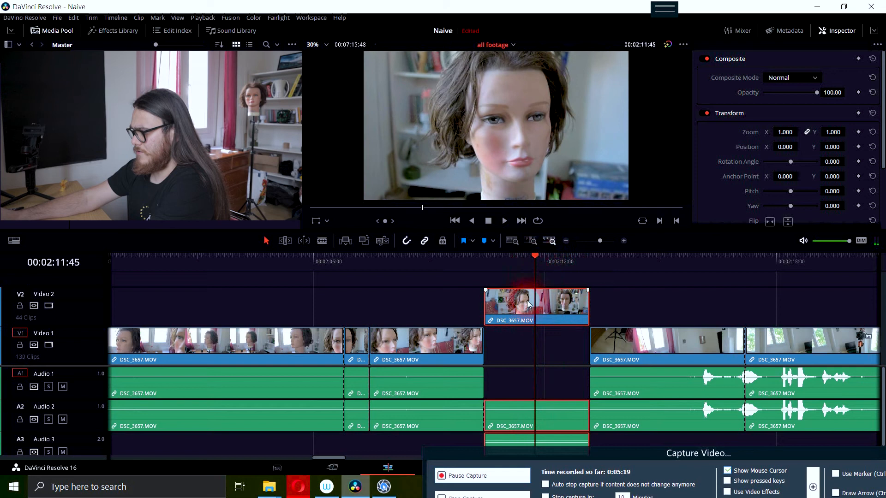
key("b")
key("j")
key("l")
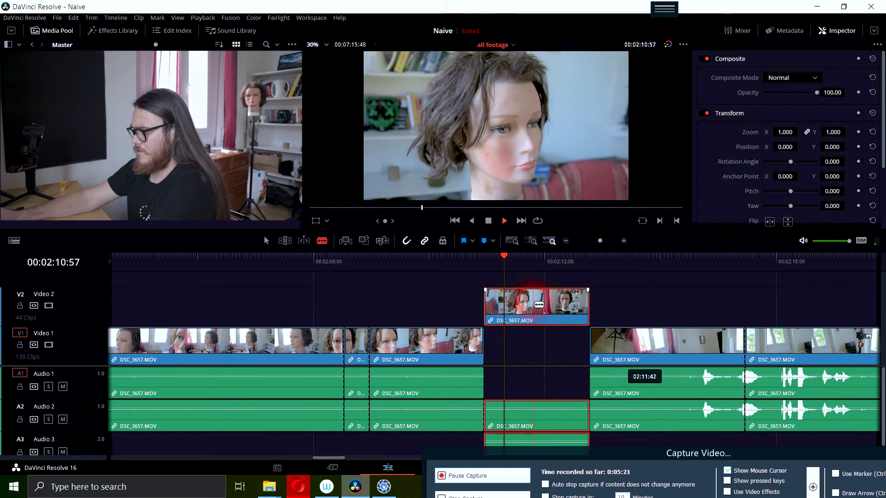
key("k")
left_click(536, 302)
- Move the second part of the split piece, after about 00:02:11:45, back down to Video 1 and play on
key("a")
left_click_drag(549, 300, 556, 338)
key("l")
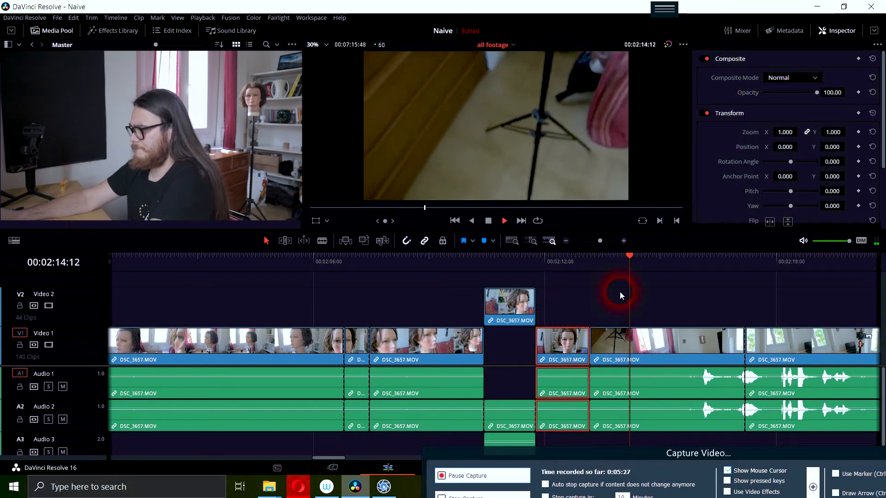
- Play the DSC_3657.MOV clips from about 00:02:14 on, replaying from 00:02:23:36, to judge the camera moves and existing cuts
scroll(709, 353, "down", 3)
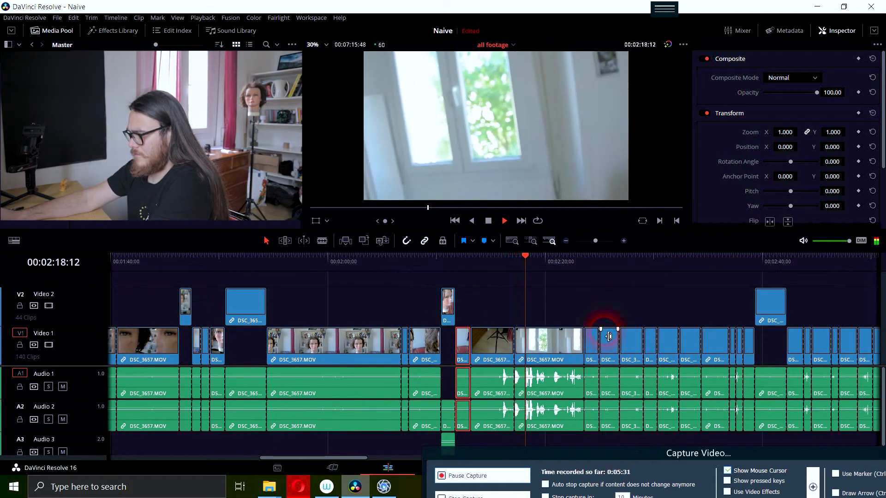
key("space")
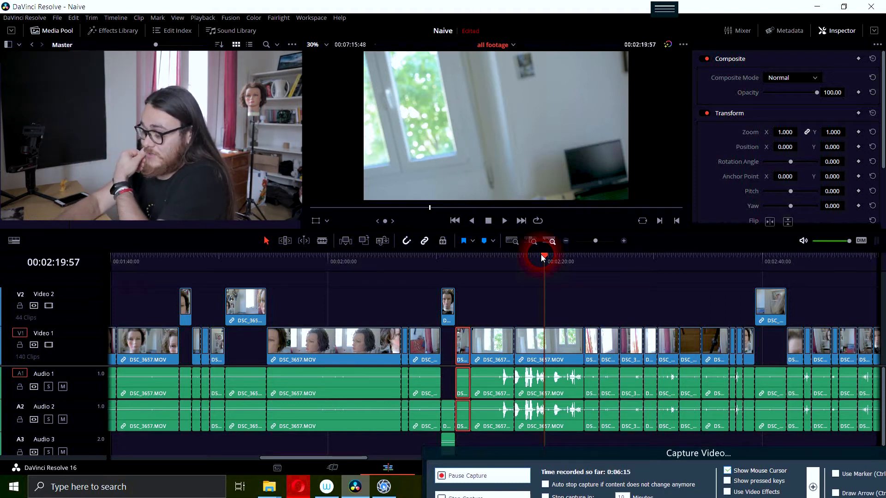
key("space")
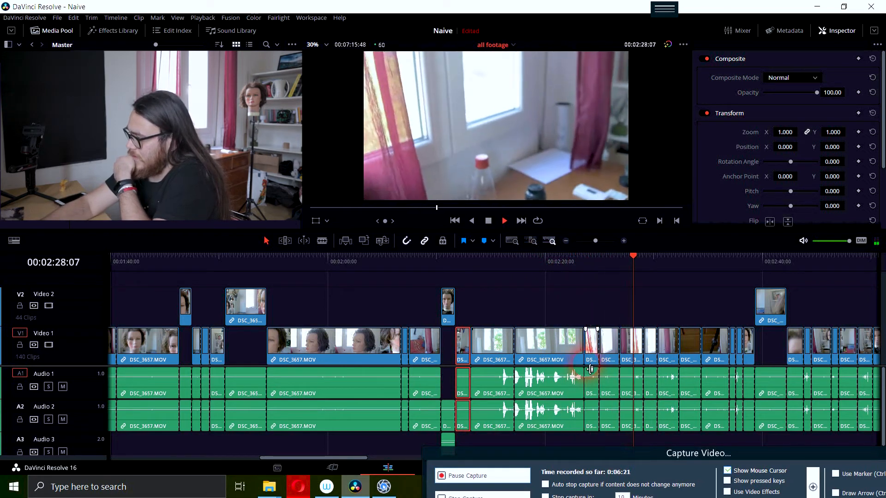
key("space")
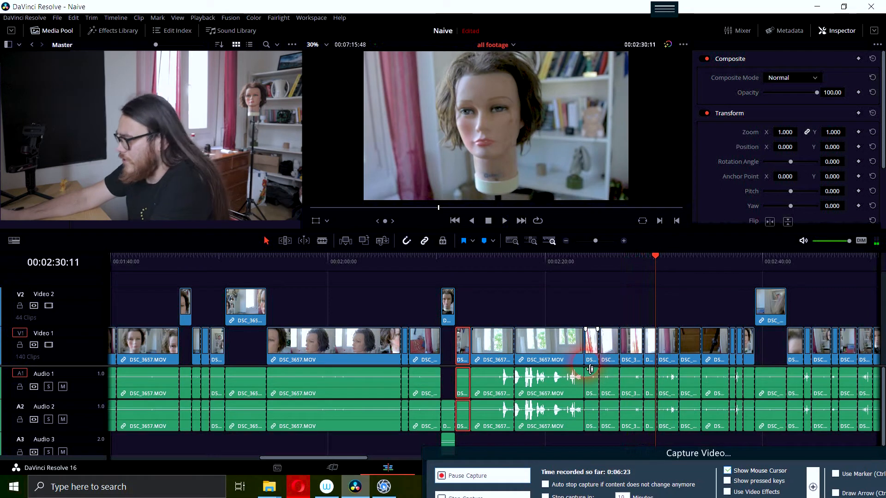
left_click(584, 256)
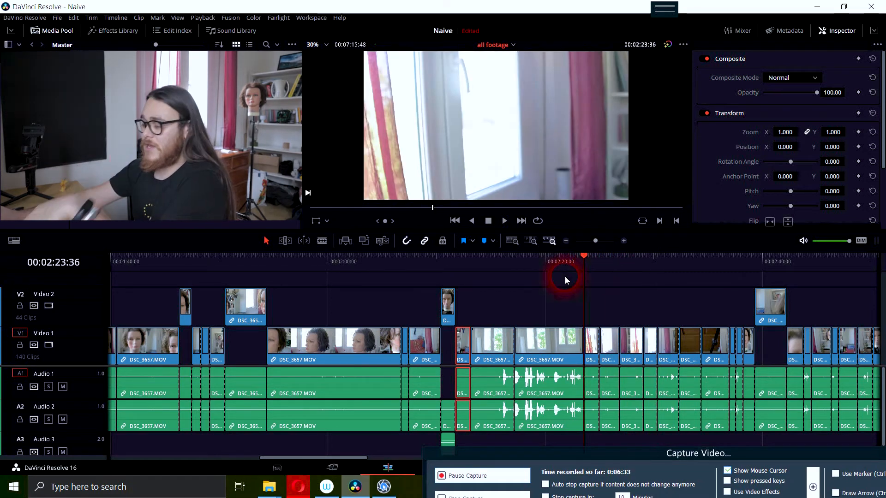
key("space")
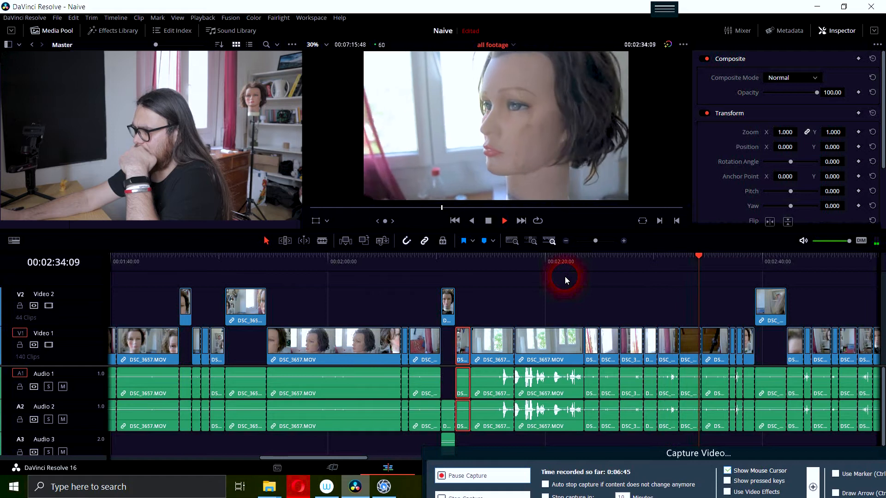
- Raise the short DSC_3657.MOV clip starting at 00:02:32:22 to Video 2 and play it back with the shot before it
left_click_drag(727, 257, 708, 259)
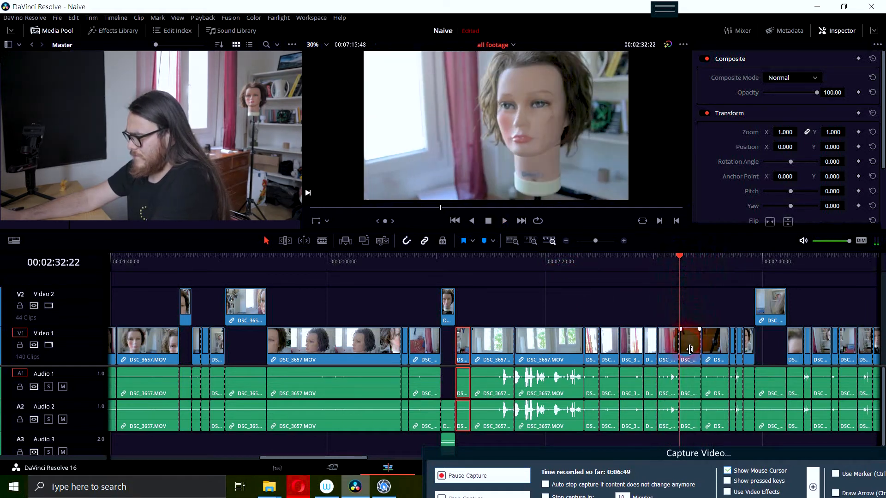
left_click_drag(688, 342, 688, 303)
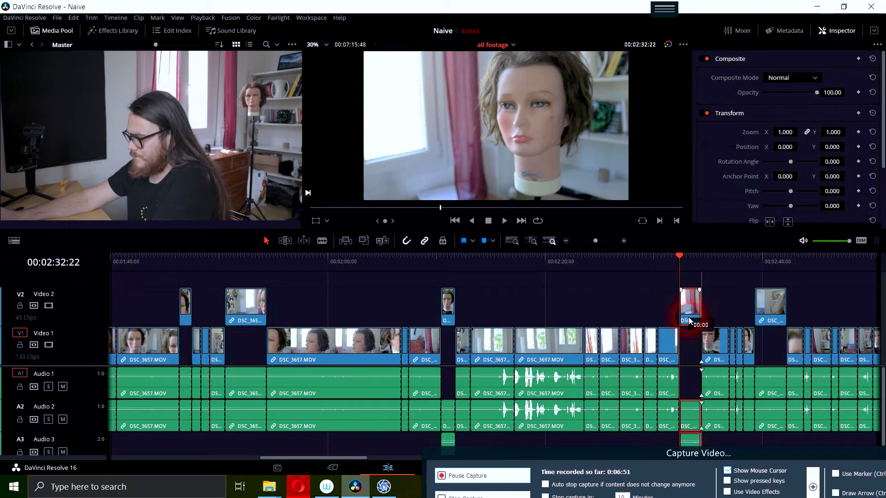
left_click(669, 257)
key("space")
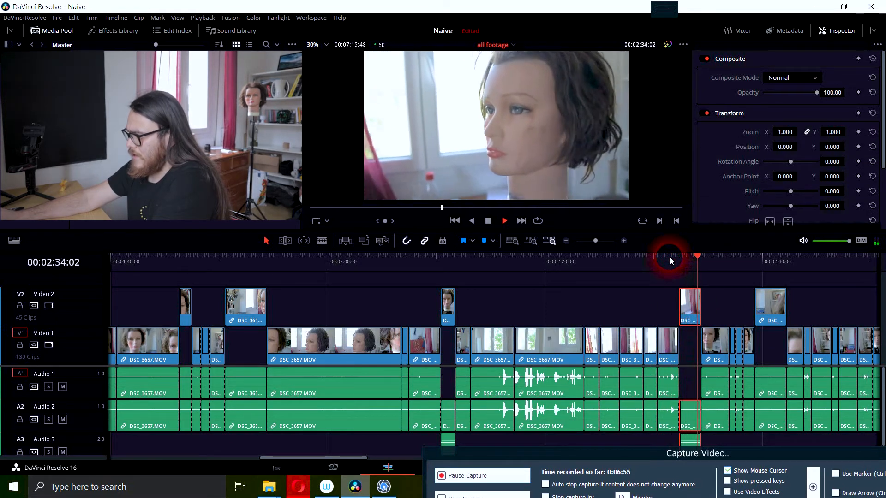
key("space")
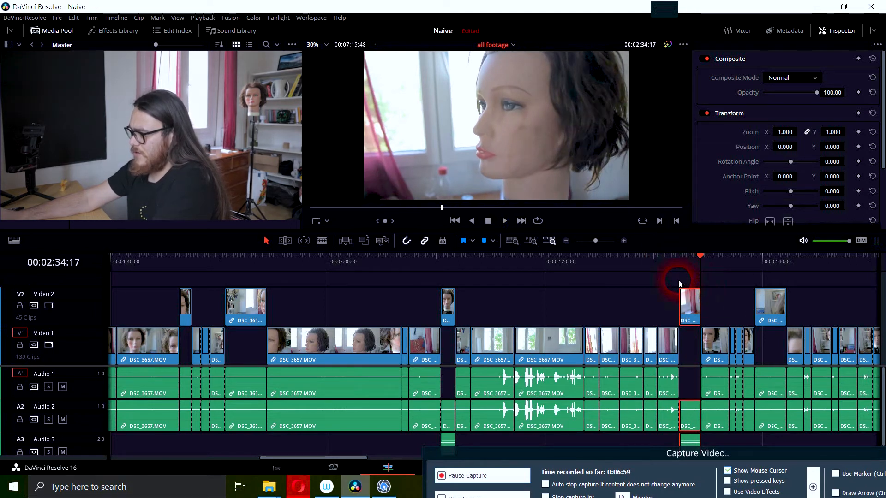
- Play the footage on from 00:02:34:17, replay the Video 2 clip from 00:02:39:20, and review the DSC_3658.MOV shots that follow
key("space")
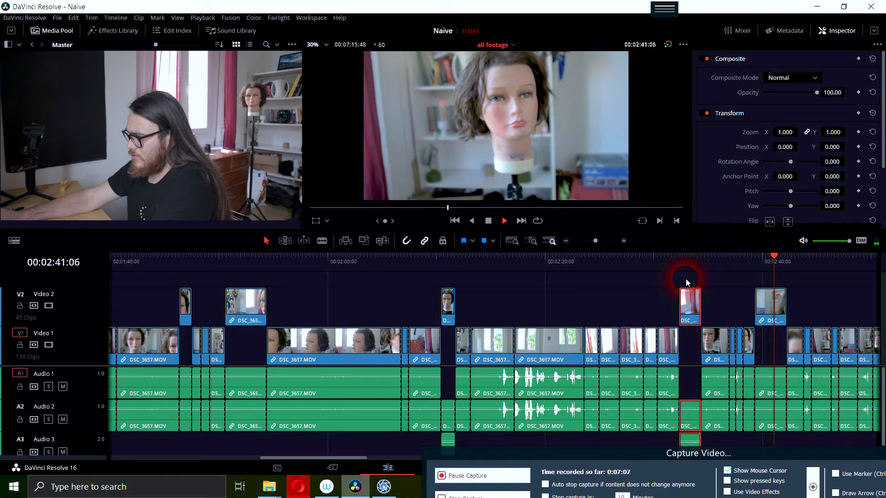
key("space")
left_click_drag(794, 253, 751, 262)
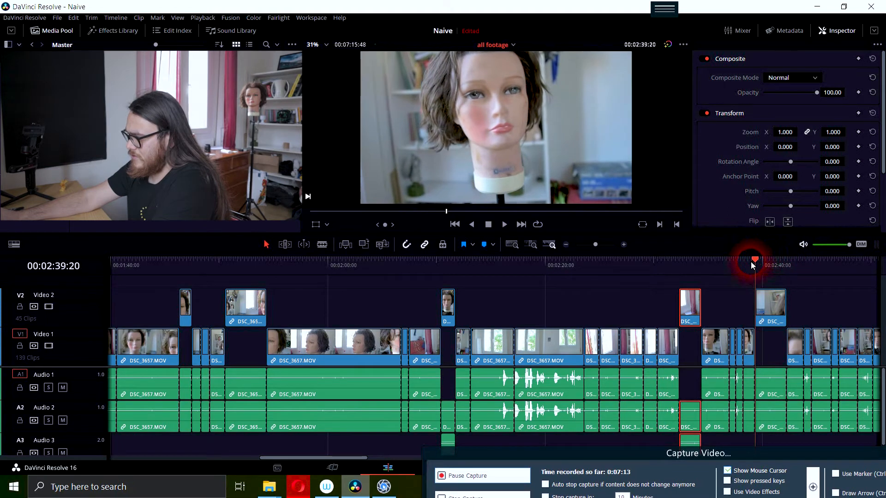
key("space")
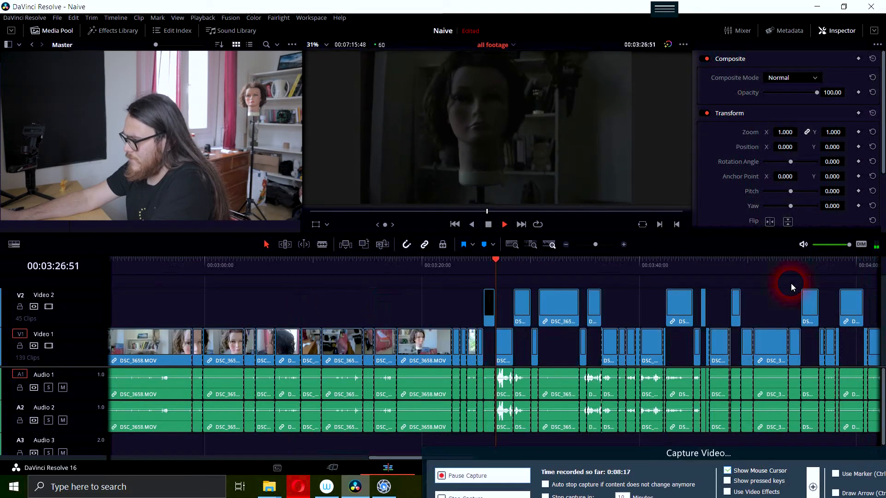
key("space")
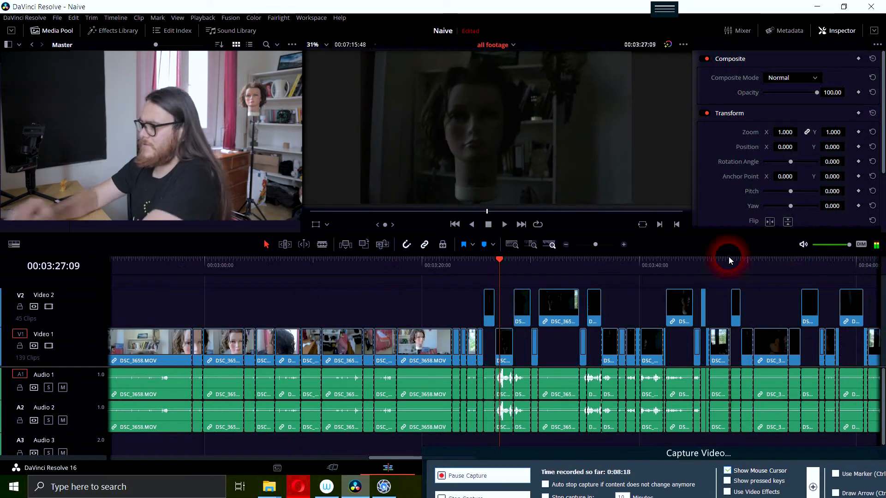